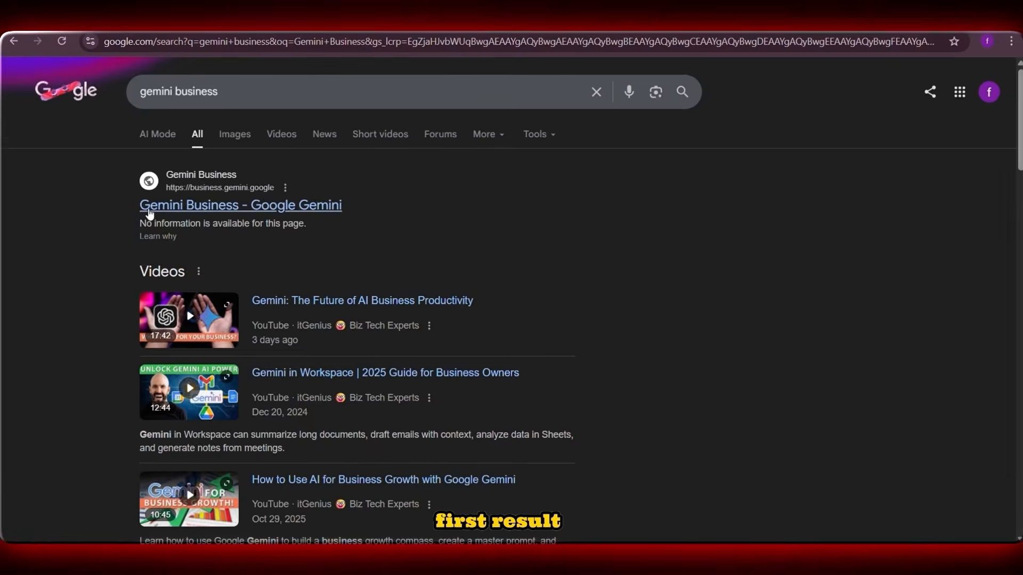
- Open the Gemini Business page, sign in with the account's email address, and dismiss the data-connection prompt and the starter tip
{"action": "left_click", "coordinate": [485, 299]}
{"action": "left_click", "coordinate": [411, 282]}
{"action": "key", "text": "ctrl+v"}
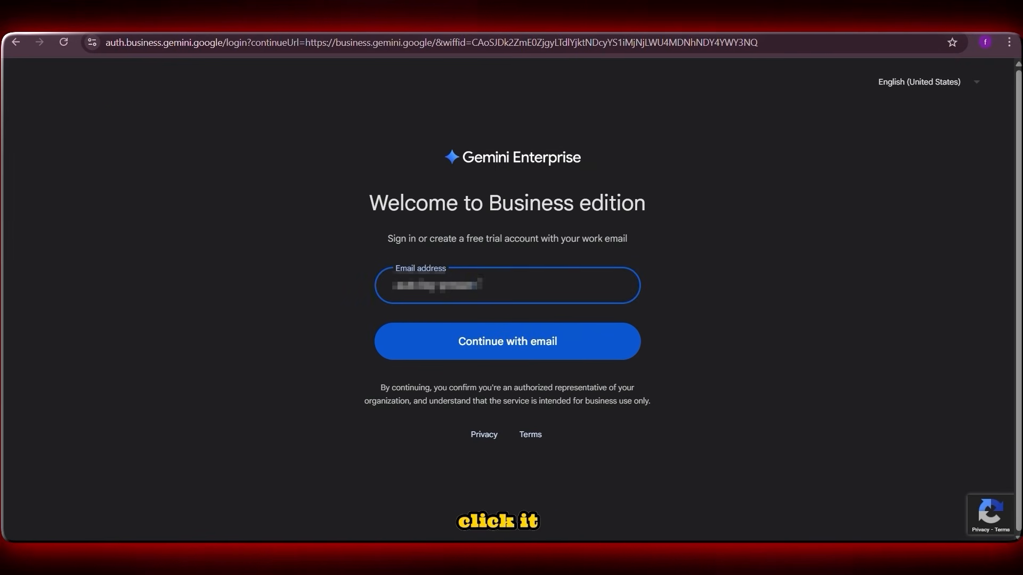
{"action": "left_click", "coordinate": [504, 346]}
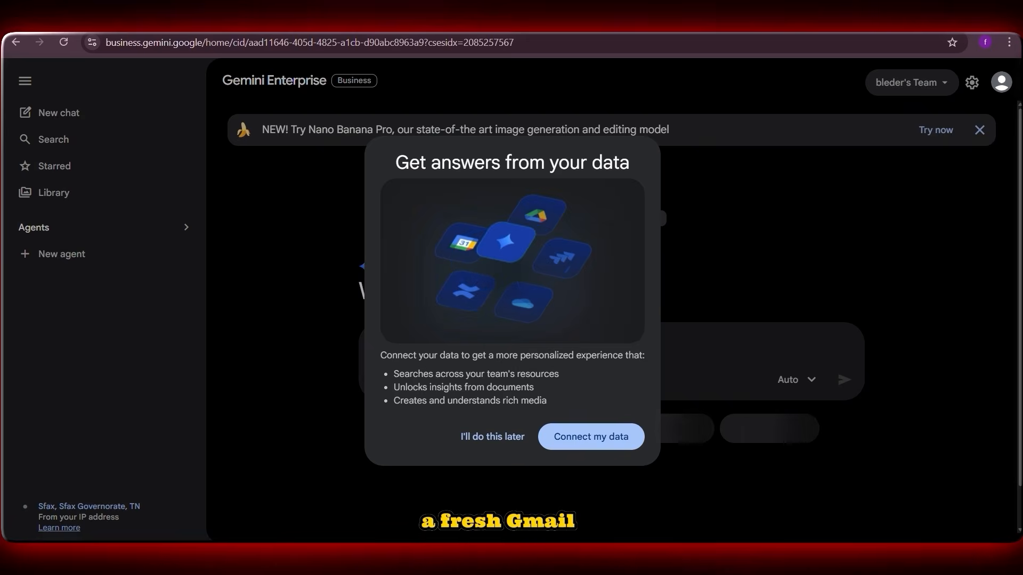
{"action": "left_click", "coordinate": [483, 438]}
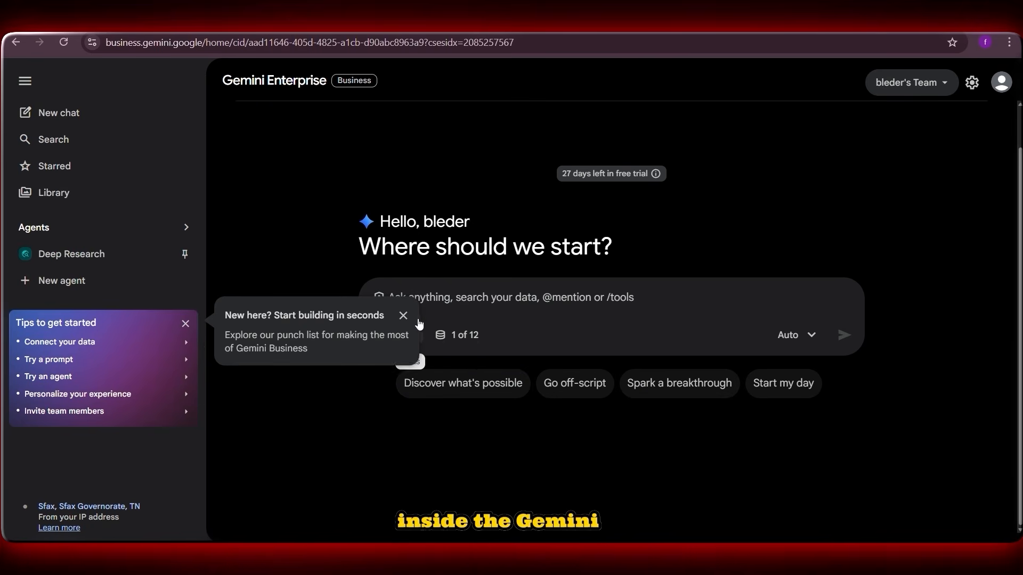
{"action": "left_click", "coordinate": [403, 316]}
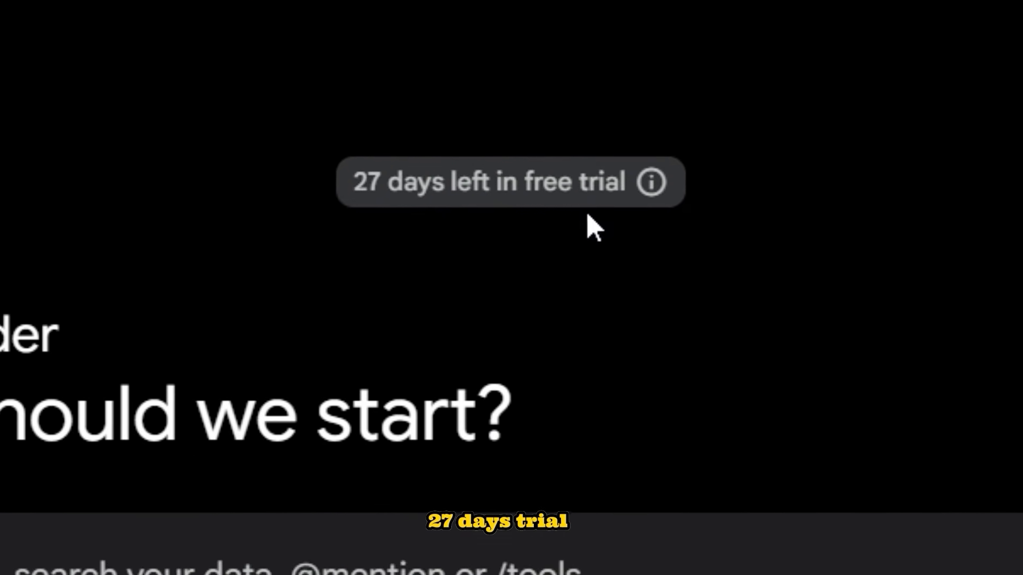
- Check the free trial notice and its details about continuing after the trial period
{"action": "mouse_move", "coordinate": [628, 206]}
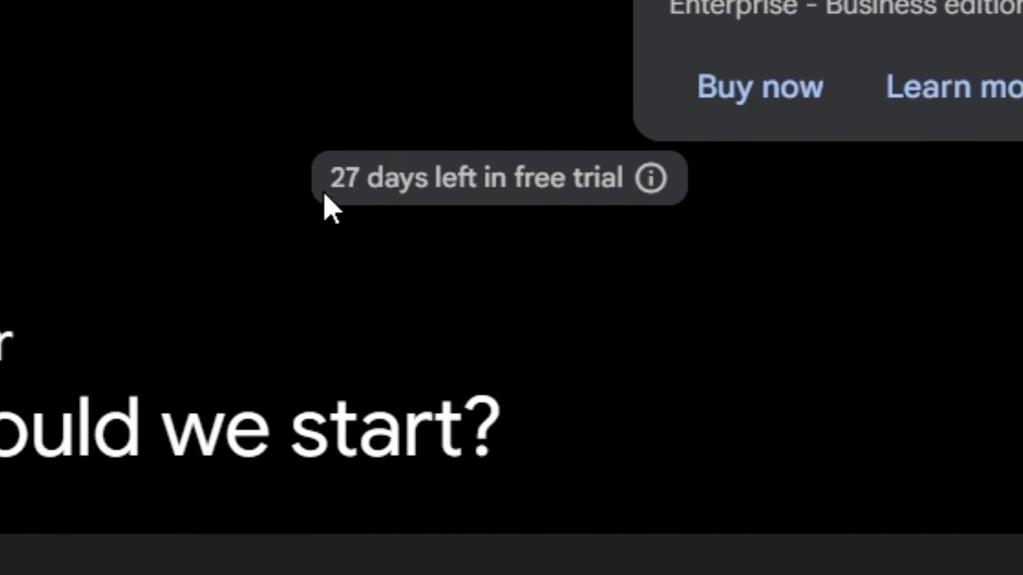
{"action": "left_click_drag", "start_coordinate": [326, 206], "coordinate": [604, 223]}
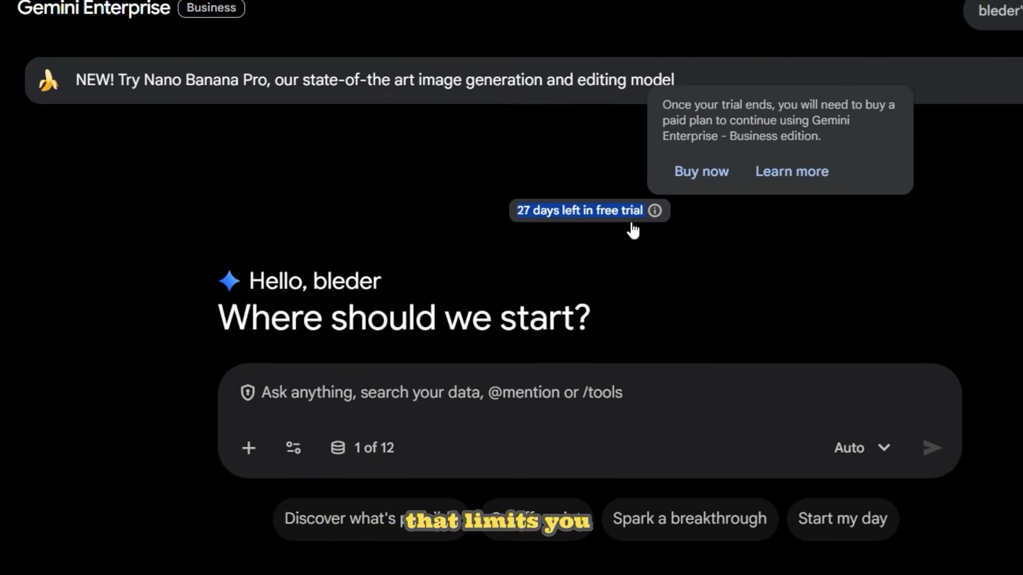
{"action": "left_click", "coordinate": [561, 225]}
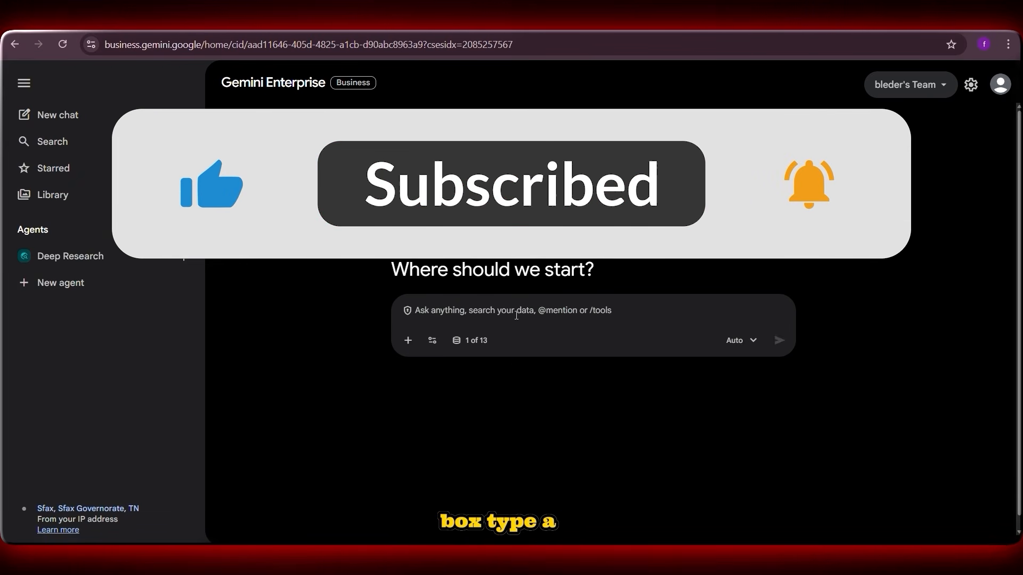
- Generate a Veo video from a prompt describing an old man with a gray beard calmly fixing an old car on a quiet roadside at sunset
{"action": "left_click", "coordinate": [693, 322]}
{"action": "type", "text": "Old man with gray beard and worn jacket calmly fixing an old car on a quiet roadside, hands greasy, sunset light, simple cinematic shot, warm tones, peaceful mood."}
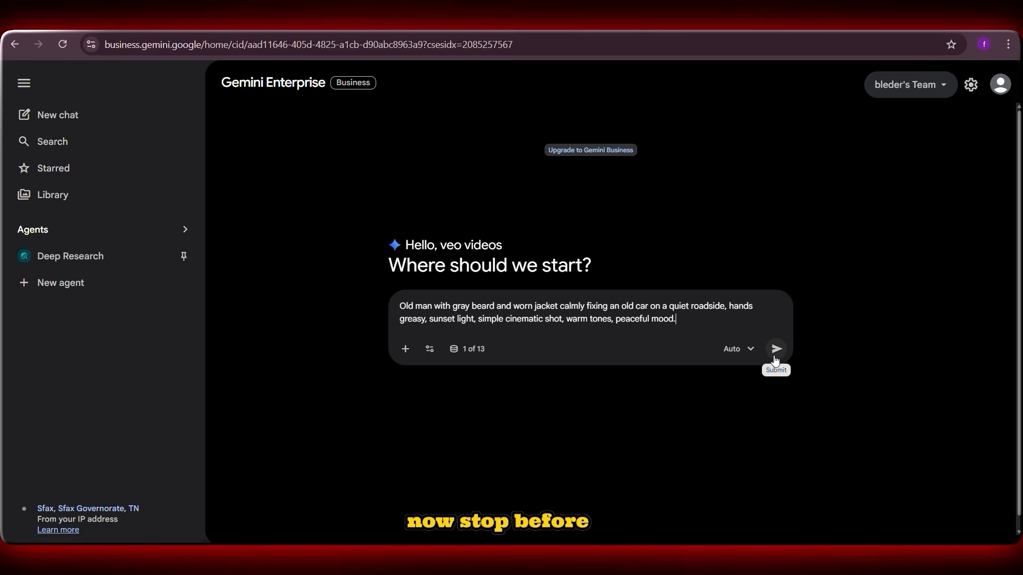
{"action": "left_click", "coordinate": [428, 350]}
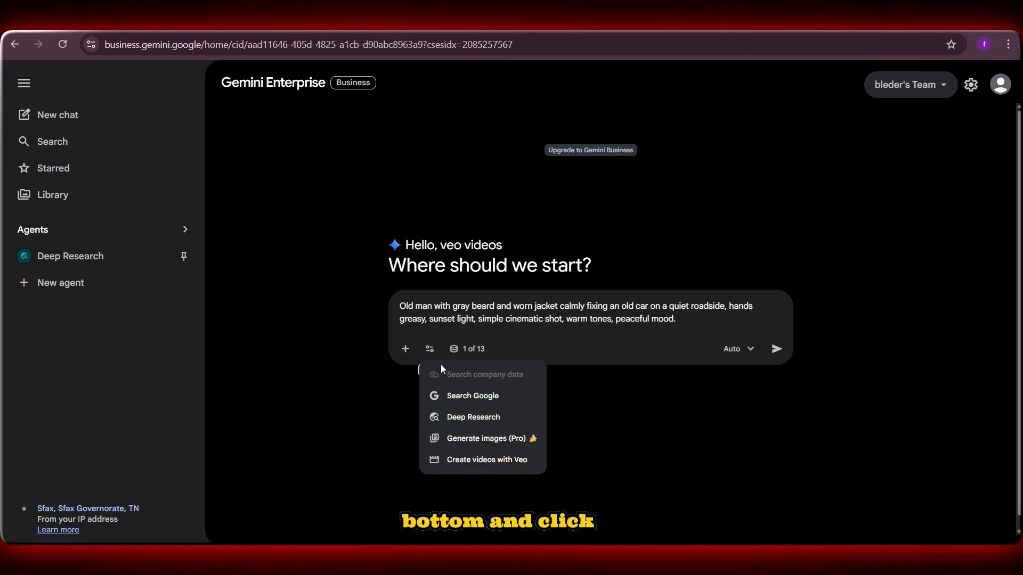
{"action": "left_click", "coordinate": [463, 464]}
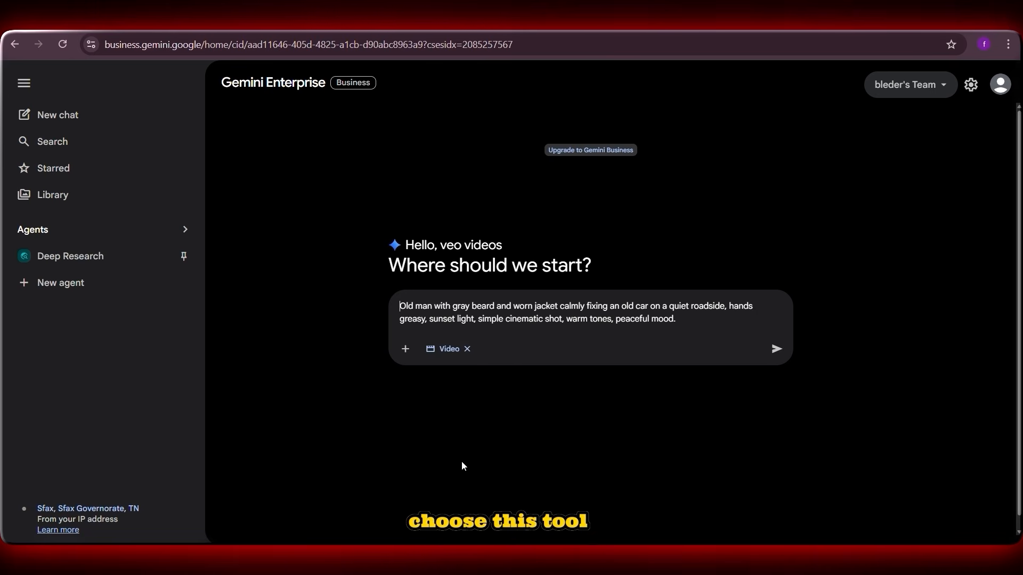
{"action": "left_click", "coordinate": [776, 350]}
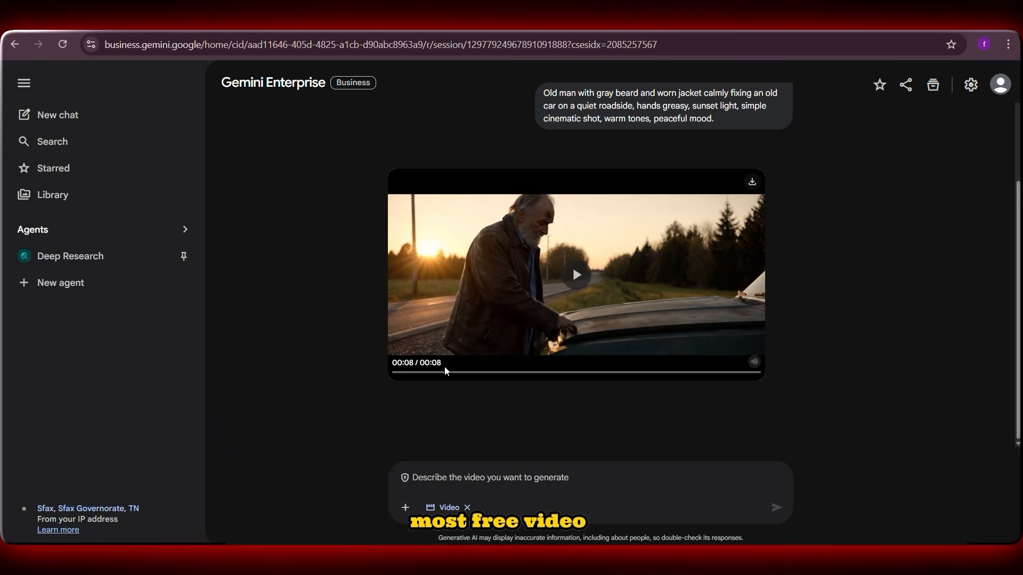
- Play the generated roadside video and download it
{"action": "left_click", "coordinate": [581, 273]}
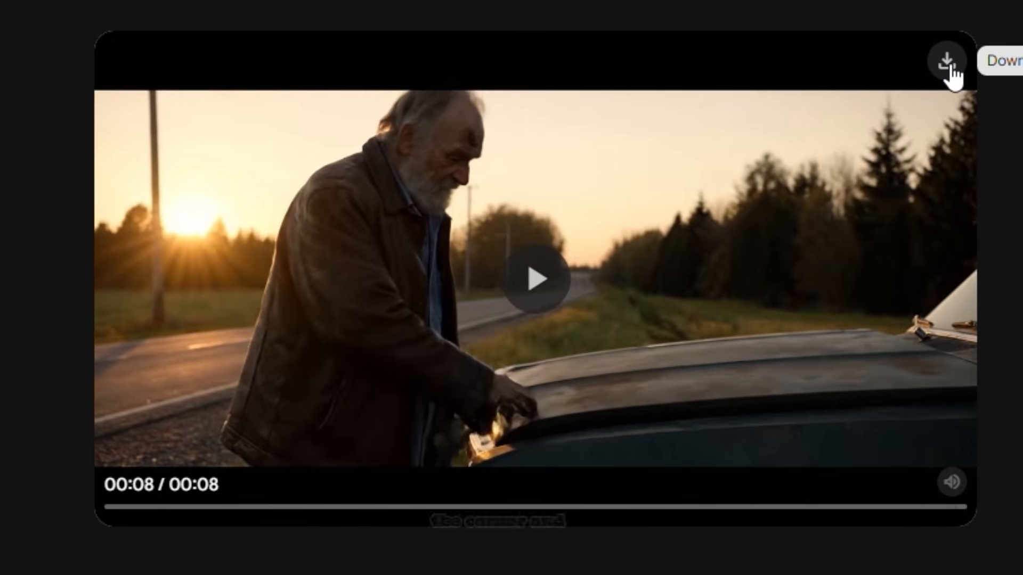
{"action": "left_click", "coordinate": [899, 84]}
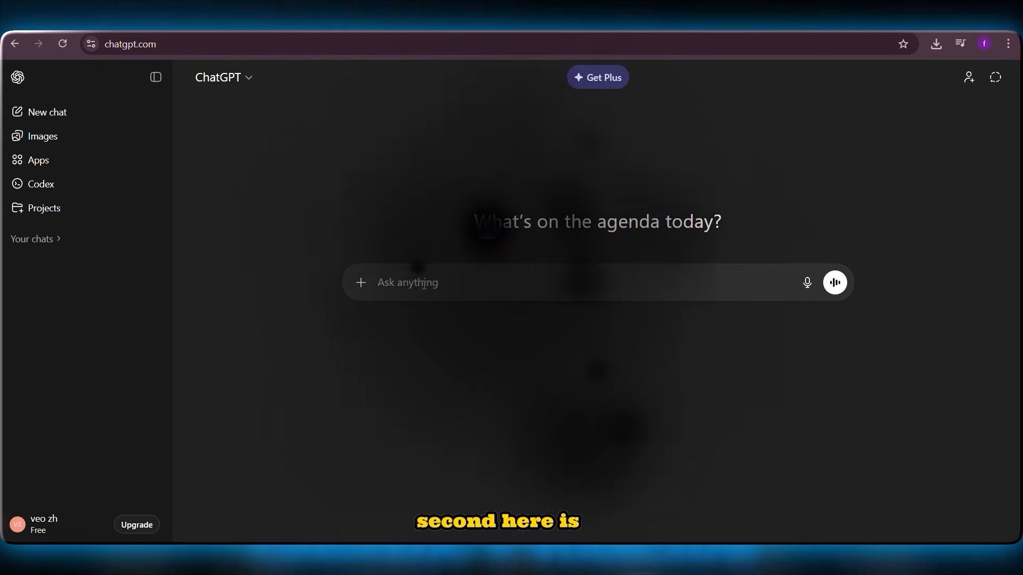
- Switch to ChatGPT, request an original Hollywood-style short story in 8 scenes, and have each scene turned into a short, visual VEO prompt
{"action": "type", "text": "\"Write me an original, unfamiliar, Hollywood-style short story in 8 scenes. Make it fast-paced, real-world, high-stakes, and hook me from Scene 1. Keep the SAME main character details in every scene (same clothes, age, look), and keep the setting consistent (same city/era) so the visuals match.\""}
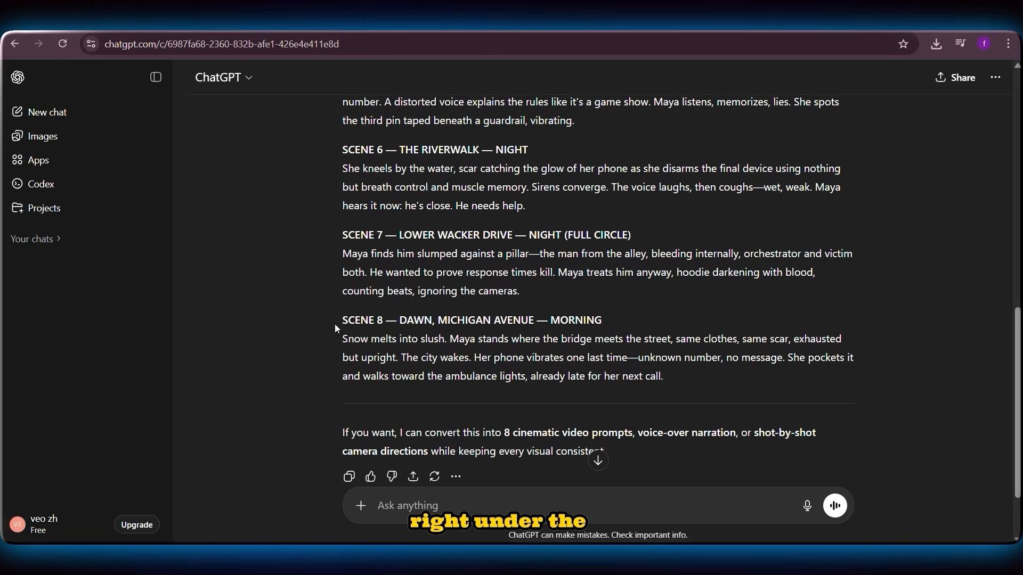
{"action": "left_click_drag", "start_coordinate": [336, 322], "coordinate": [383, 335]}
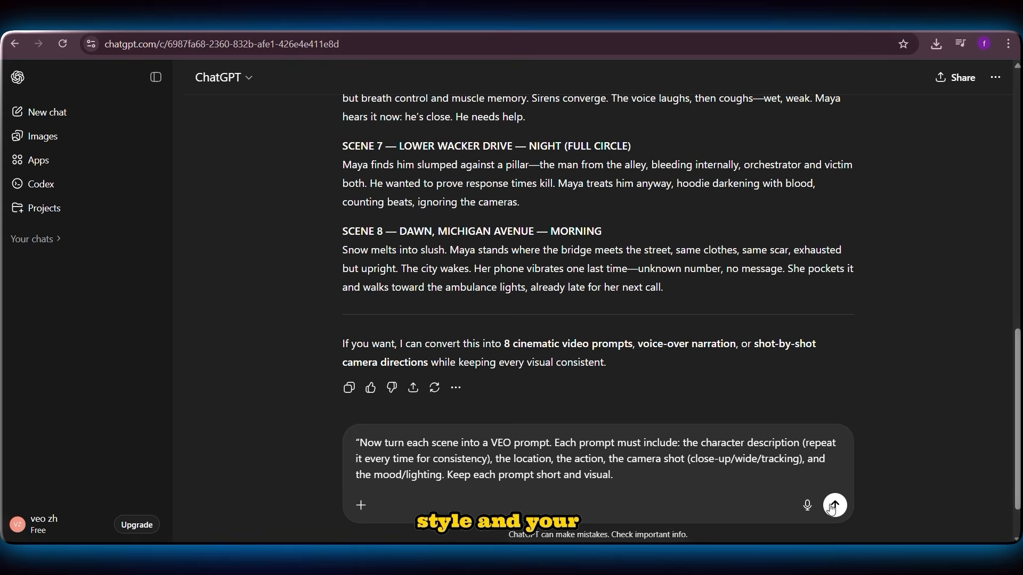
{"action": "key", "text": "Return"}
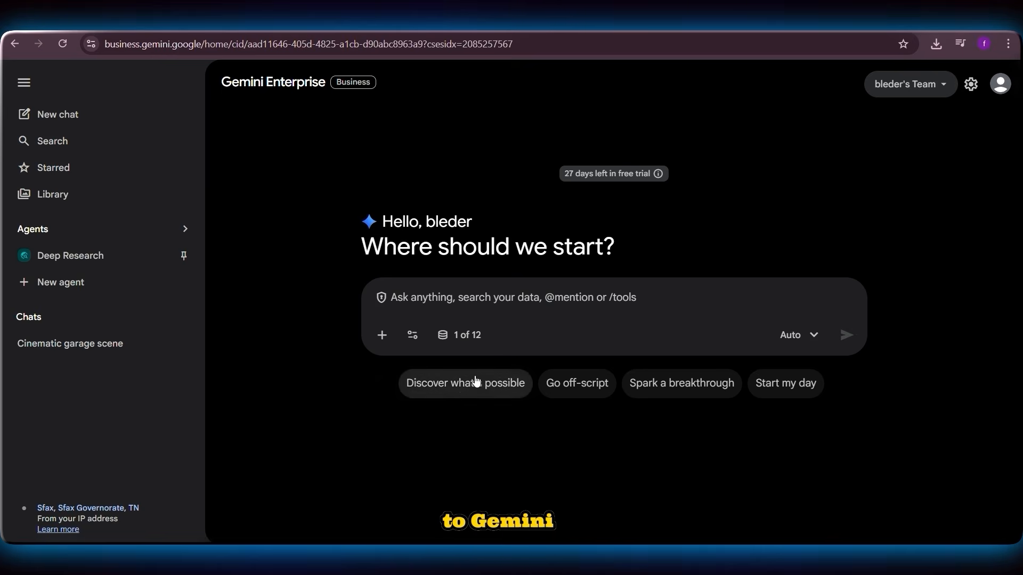
- Switch to Gemini Enterprise, generate a Veo video from the scene 1 prompt about the off-duty EMT in Lower Wacker Drive, and download the clip
{"action": "left_click", "coordinate": [413, 336]}
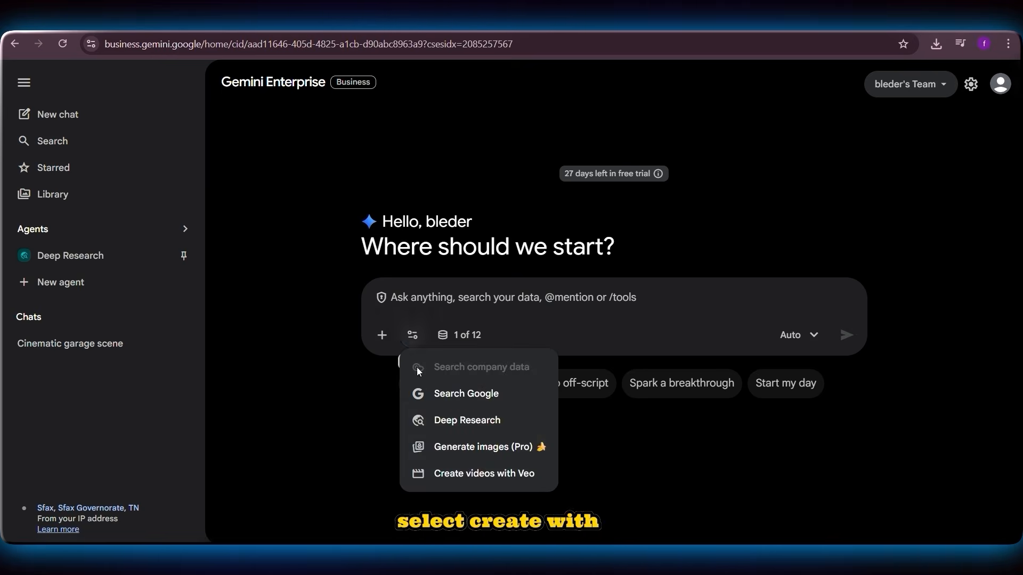
{"action": "left_click", "coordinate": [448, 474]}
{"action": "type", "text": "Maya Rios, 32, off-duty EMT, black hoodie zipped to the chin, gray knit beanie, olive cargo pants, scuffed white sneakers, thin scar through her left eyebrow runs through Lower Wacker Drive, Chicago, present-day night, concrete tunnels streaked with headlights as her phone lights up; tracking shot, gritty urban tension, harsh sodium-vapor lights and flashing reflections."}
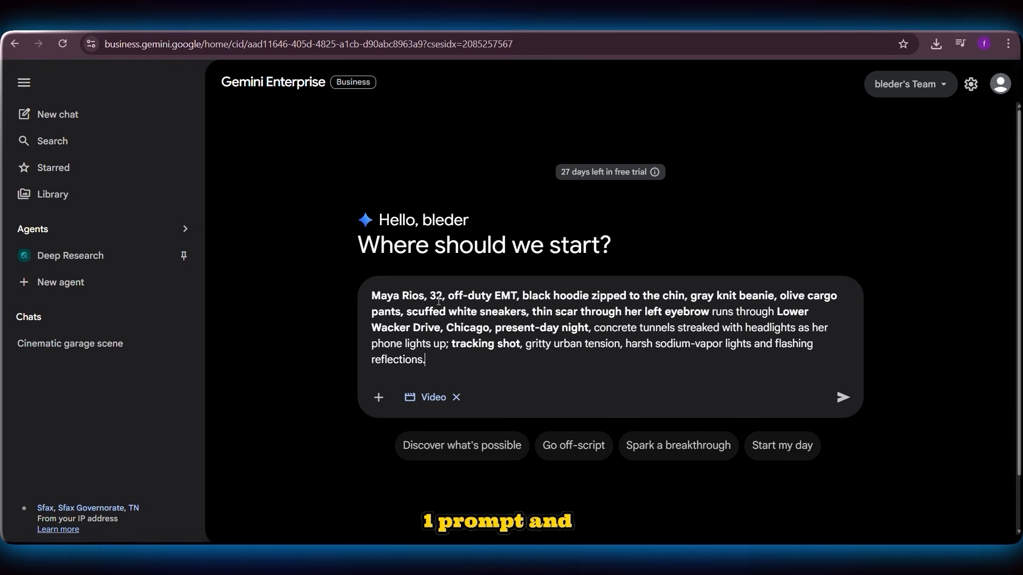
{"action": "key", "text": "Return"}
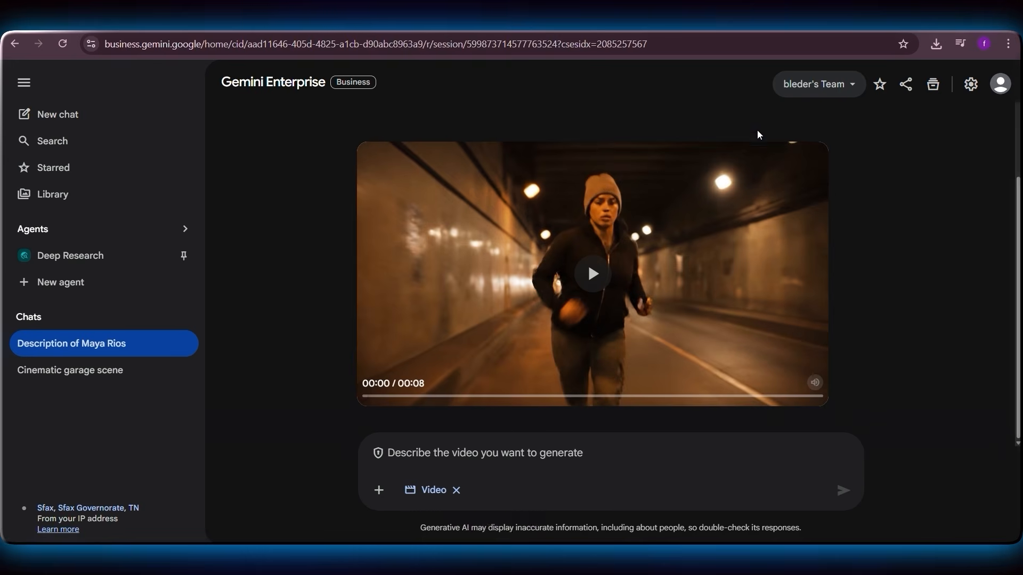
{"action": "left_click", "coordinate": [812, 159]}
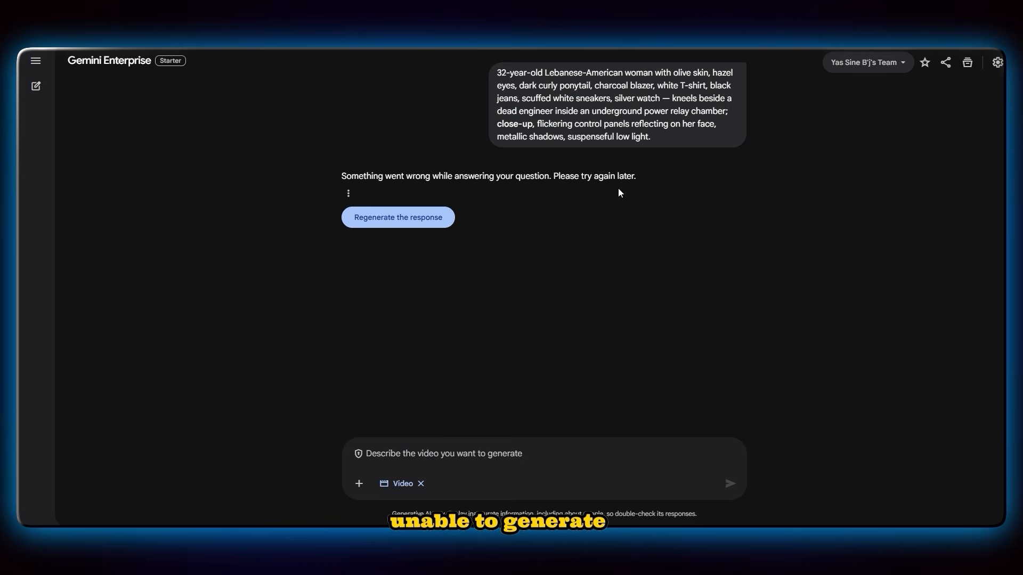
- Resubmit the failed video prompt without the phrase about kneeling beside a dead engineer inside an underground power relay chamber
{"action": "left_click", "coordinate": [459, 441]}
{"action": "type", "text": "32-year-old Lebanese-American woman with olive skin, hazel eyes, dark curly ponytail, charcoal blazer, white T-shirt, black jeans, scuffed white sneakers, silver watch — kneels beside a dead engineer inside an underground power relay chamber; close-up, flickering control panels reflecting on her face, metallic shadows, suspenseful low light."}
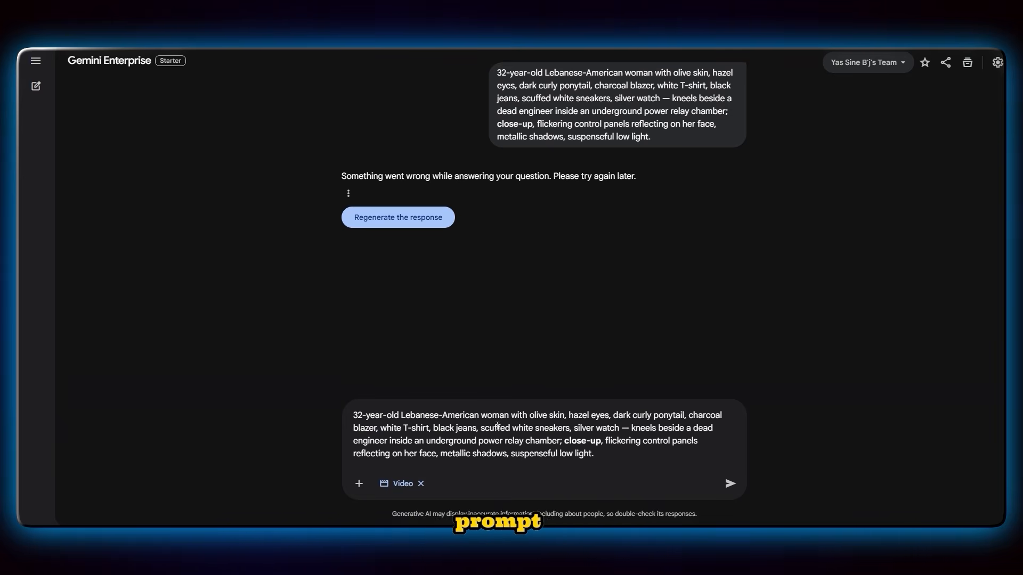
{"action": "left_click_drag", "start_coordinate": [365, 441], "coordinate": [629, 430]}
{"action": "key", "text": "BackSpace"}
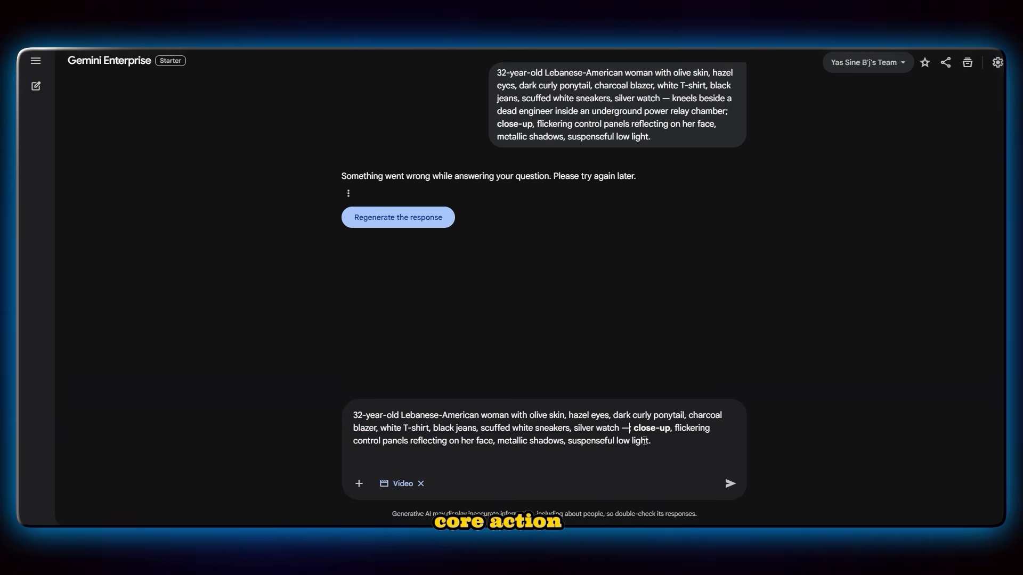
{"action": "key", "text": "Return"}
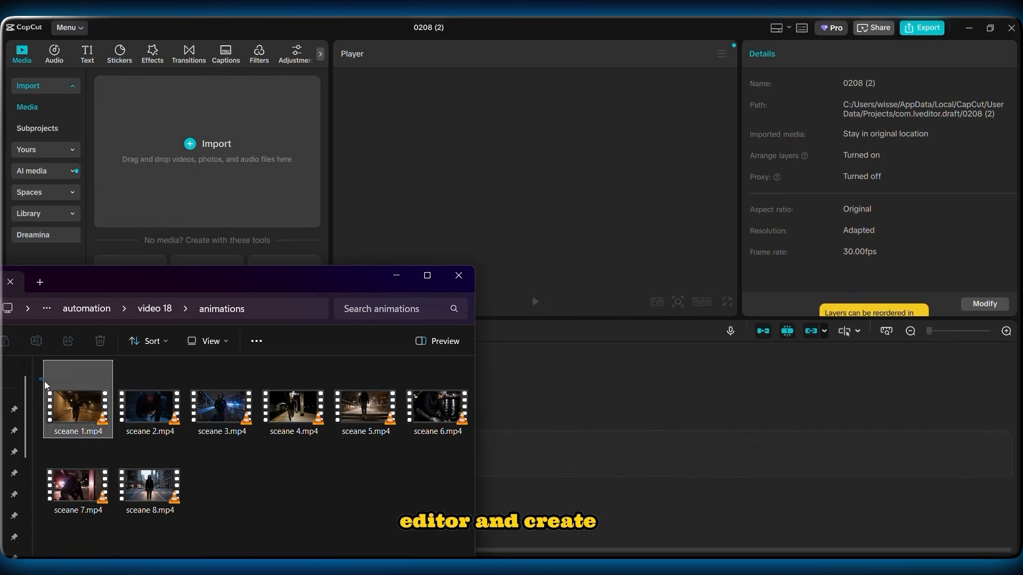
- Switch to CapCut, import the eight scene clips from the animations folder, and place sceane 1.mp4 at the start of the timeline
{"action": "left_click_drag", "start_coordinate": [42, 361], "coordinate": [266, 527]}
{"action": "left_click_drag", "start_coordinate": [150, 405], "coordinate": [194, 176]}
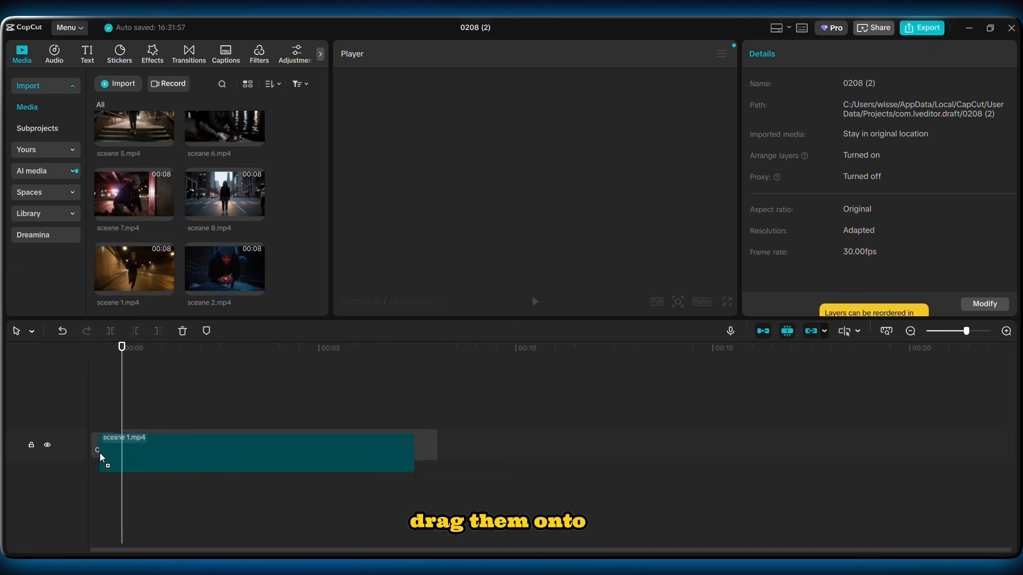
{"action": "left_click_drag", "start_coordinate": [100, 457], "coordinate": [128, 454]}
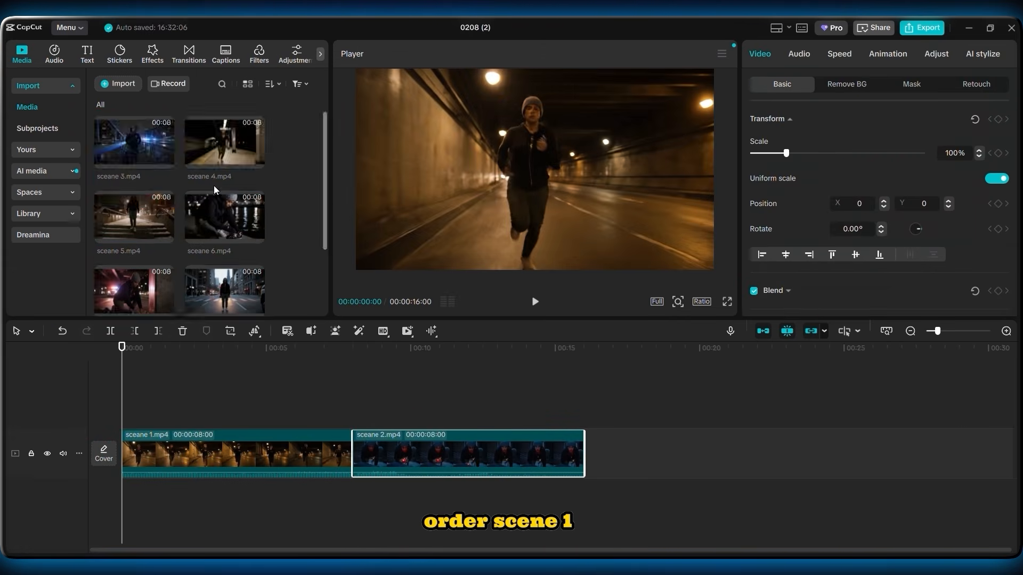
- Add sceane 3.mp4 through sceane 8.mp4 to the timeline in order after the first two clips
{"action": "left_click_drag", "start_coordinate": [134, 143], "coordinate": [629, 453]}
{"action": "left_click_drag", "start_coordinate": [225, 144], "coordinate": [721, 445]}
{"action": "left_click_drag", "start_coordinate": [134, 218], "coordinate": [554, 457]}
{"action": "left_click_drag", "start_coordinate": [225, 217], "coordinate": [666, 453]}
{"action": "scroll", "coordinate": [226, 218], "scroll_direction": "down", "scroll_amount": 1}
{"action": "left_click_drag", "start_coordinate": [135, 229], "coordinate": [772, 453]}
{"action": "left_click_drag", "start_coordinate": [224, 229], "coordinate": [874, 452]}
- Play the sequence and trim the ends of scene 1 to 00:00:06:19, scene 2 to 00:00:06:24 and scene 3 to 00:00:07:12
{"action": "scroll", "coordinate": [166, 437], "scroll_direction": "up", "scroll_amount": 2}
{"action": "key", "text": "space"}
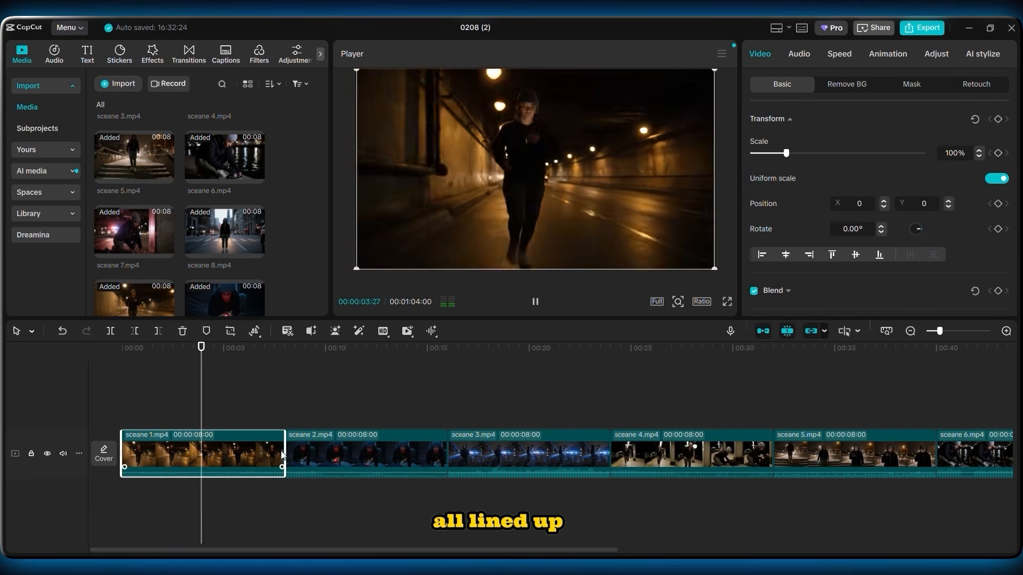
{"action": "left_click_drag", "start_coordinate": [282, 456], "coordinate": [257, 456]}
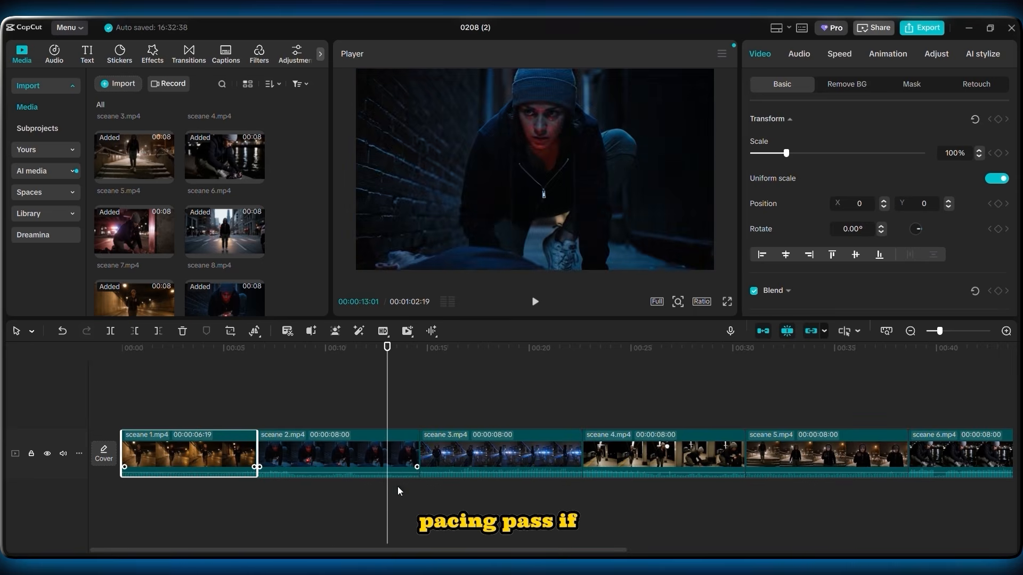
{"action": "left_click_drag", "start_coordinate": [418, 456], "coordinate": [394, 456]}
{"action": "left_click", "coordinate": [510, 456]}
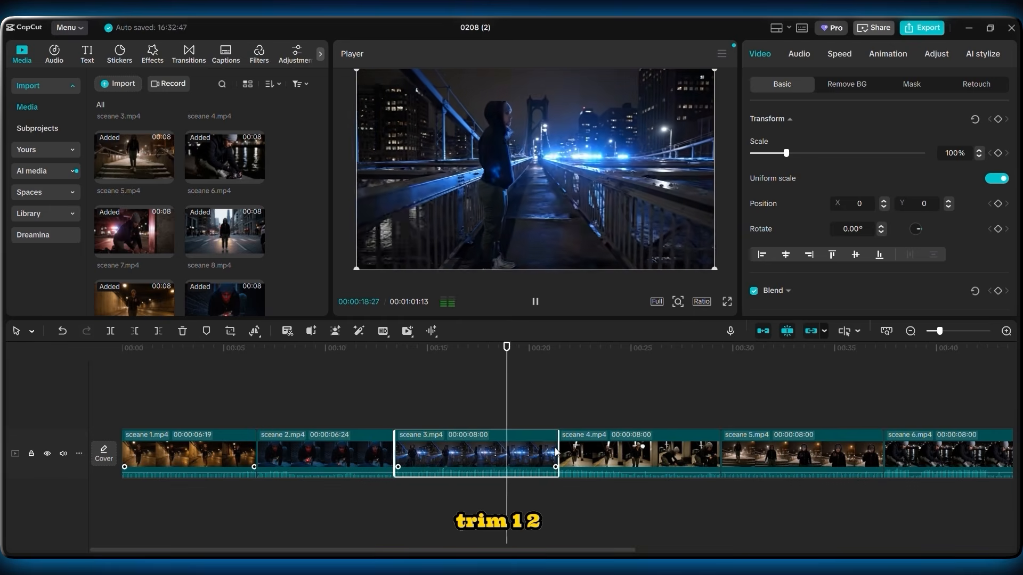
{"action": "left_click_drag", "start_coordinate": [556, 452], "coordinate": [546, 453]}
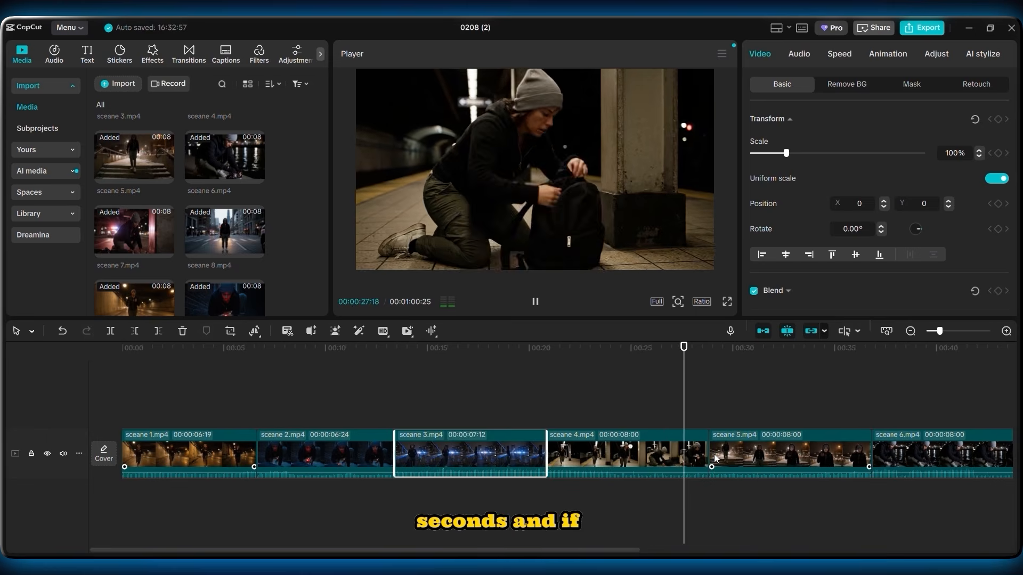
- Trim the end of the scene 5 clip to 00:00:06:29 and scrub through the remaining clips to check the pacing
{"action": "left_click", "coordinate": [756, 455]}
{"action": "left_click_drag", "start_coordinate": [871, 456], "coordinate": [851, 456]}
{"action": "left_click_drag", "start_coordinate": [756, 347], "coordinate": [864, 352]}
{"action": "scroll", "coordinate": [843, 376], "scroll_direction": "right", "scroll_amount": 5}
{"action": "scroll", "coordinate": [844, 376], "scroll_direction": "right", "scroll_amount": 2}
{"action": "left_click_drag", "start_coordinate": [525, 349], "coordinate": [661, 411]}
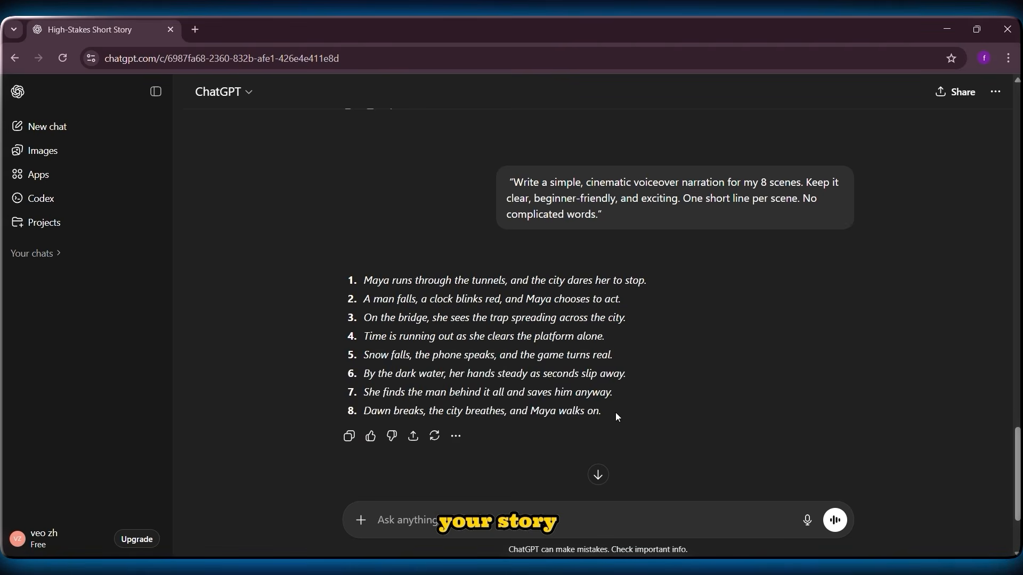
- Switch to ChatGPT and select the voiceover narration lines written for the 8 scenes
{"action": "left_click_drag", "start_coordinate": [615, 412], "coordinate": [364, 298]}
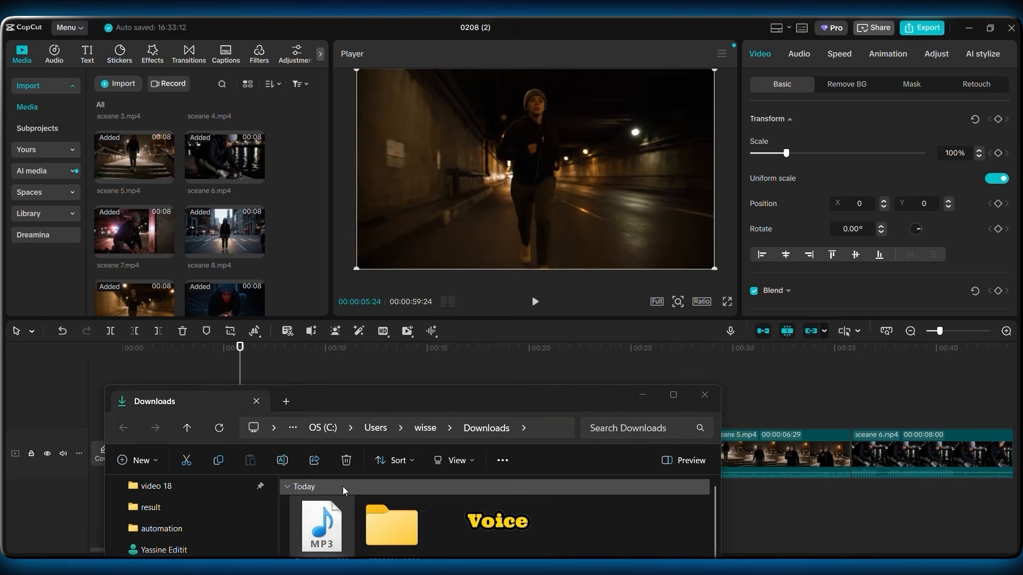
- Import the ElevenLabs MP3 voiceover from the Downloads folder into CapCut and place it at the start of the timeline beneath the clips
{"action": "left_click_drag", "start_coordinate": [336, 523], "coordinate": [285, 240]}
{"action": "left_click_drag", "start_coordinate": [285, 240], "coordinate": [280, 218]}
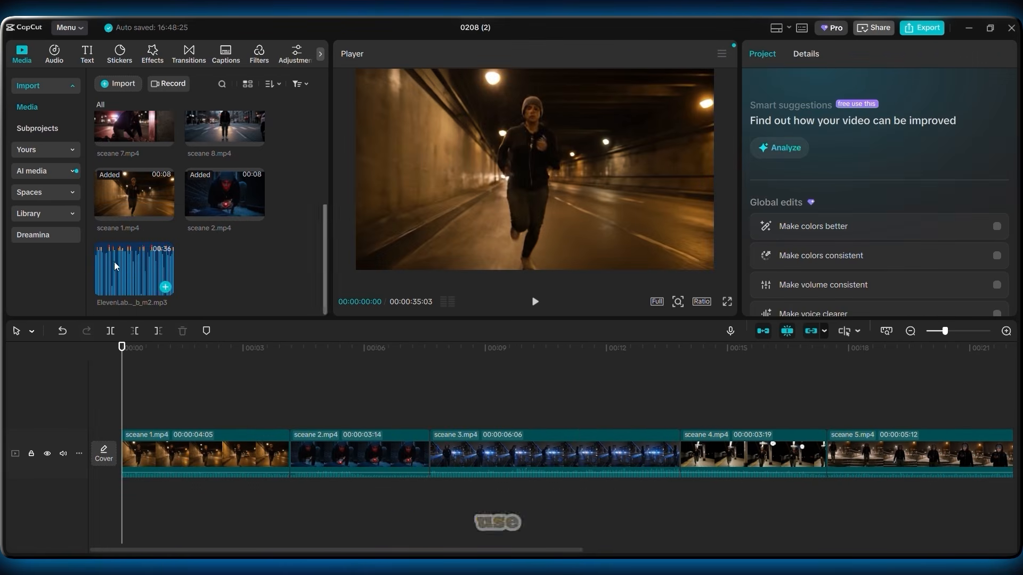
{"action": "left_click_drag", "start_coordinate": [114, 261], "coordinate": [123, 503]}
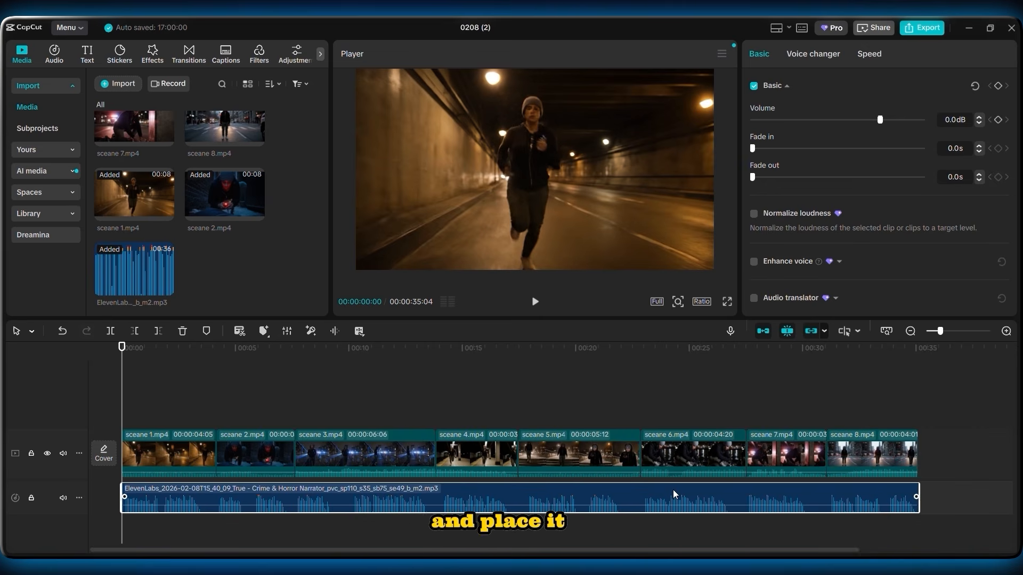
- Select the scene clips on the video track and lower their audio volume beneath the voiceover
{"action": "left_click", "coordinate": [650, 416]}
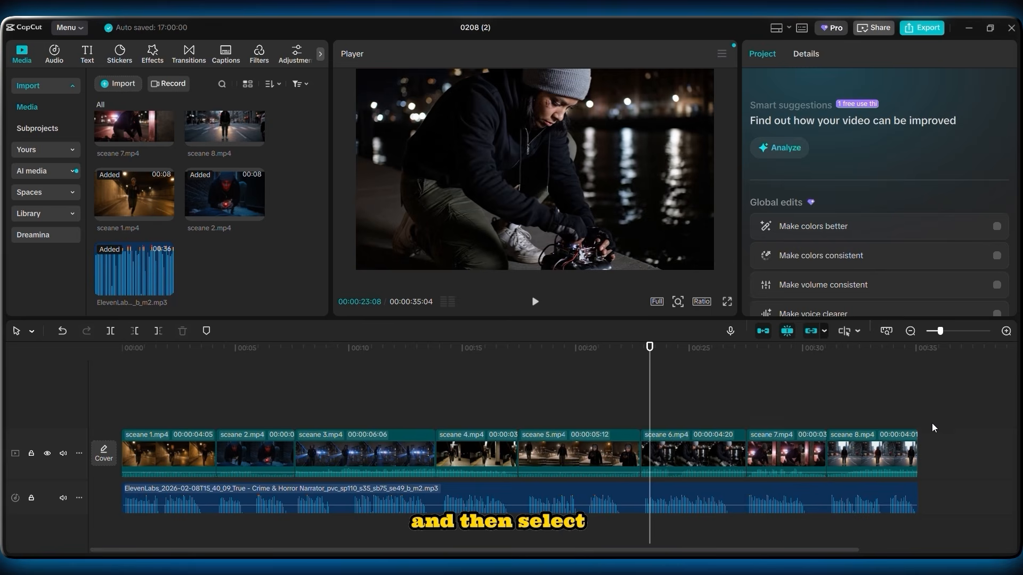
{"action": "left_click_drag", "start_coordinate": [235, 432], "coordinate": [234, 442]}
{"action": "left_click", "coordinate": [798, 53]}
{"action": "left_click_drag", "start_coordinate": [854, 160], "coordinate": [835, 170]}
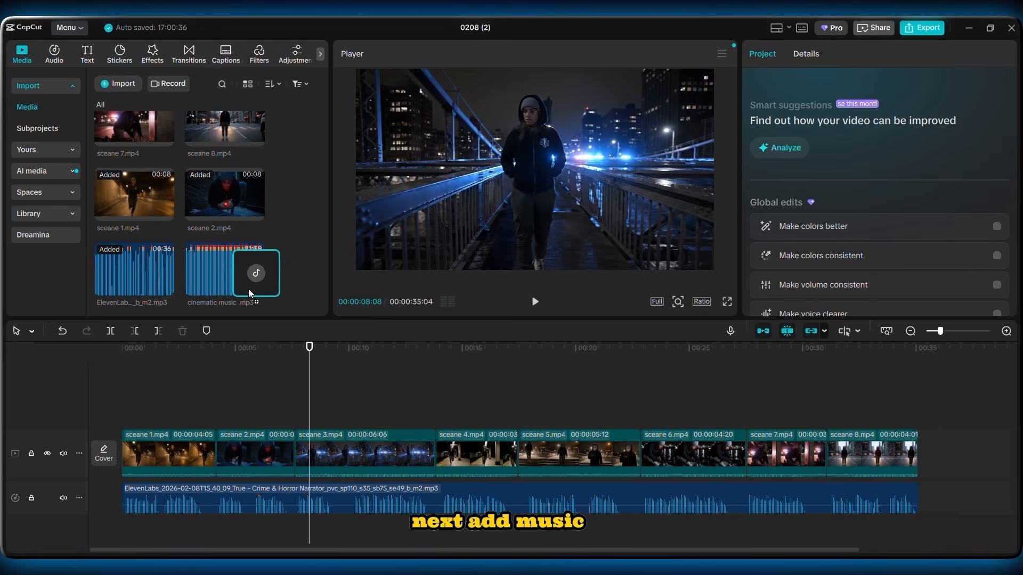
- Add cinematic music .mp3 beneath the voiceover, cut off at the film's end, with its volume lowered to -17.0 dB
{"action": "left_click_drag", "start_coordinate": [248, 289], "coordinate": [110, 543]}
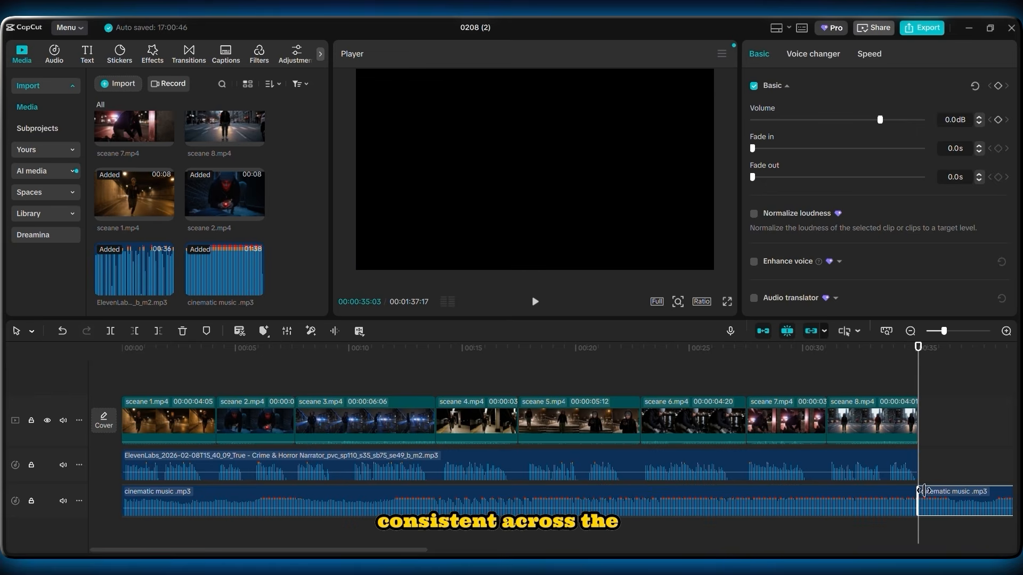
{"action": "key", "text": "Delete"}
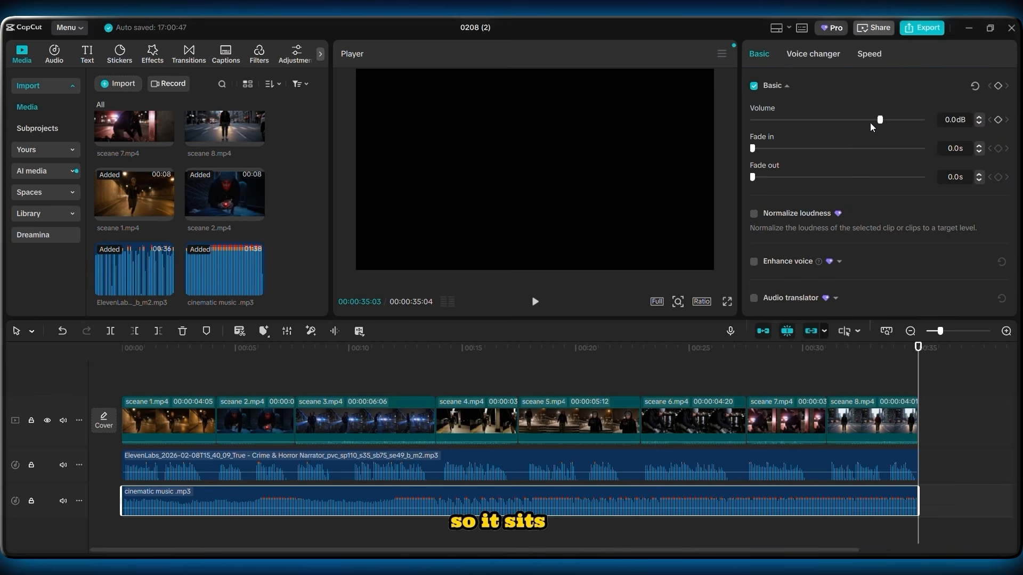
{"action": "left_click_drag", "start_coordinate": [871, 122], "coordinate": [843, 136]}
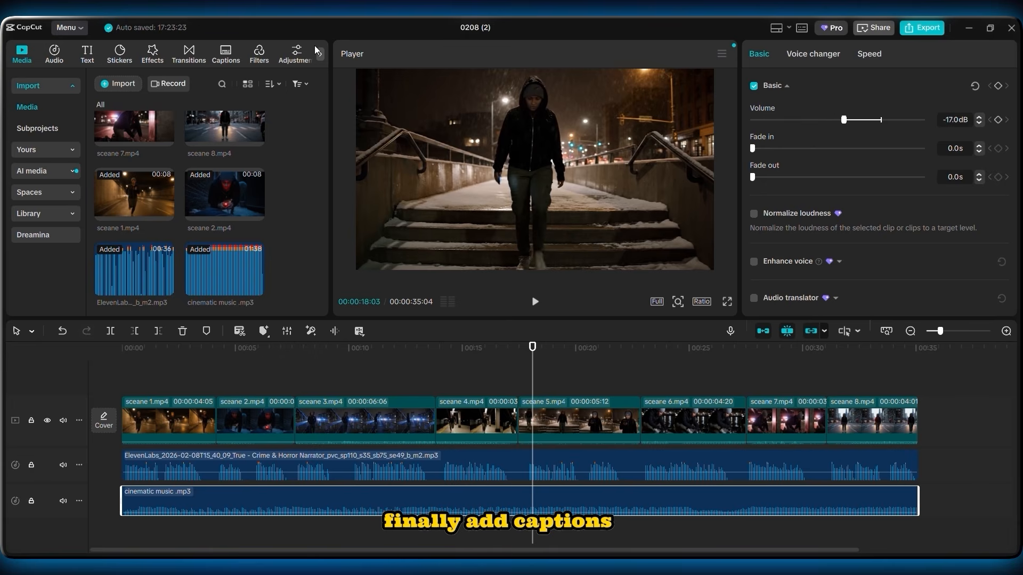
- Generate automatic captions for the film with English as the spoken language and no bilingual captions
{"action": "left_click", "coordinate": [218, 56]}
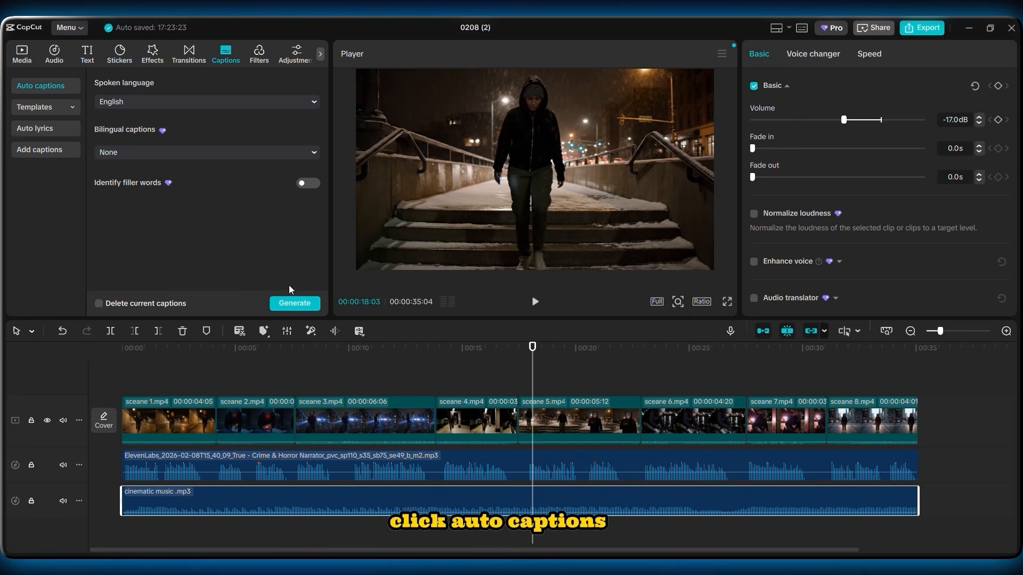
{"action": "left_click", "coordinate": [285, 305]}
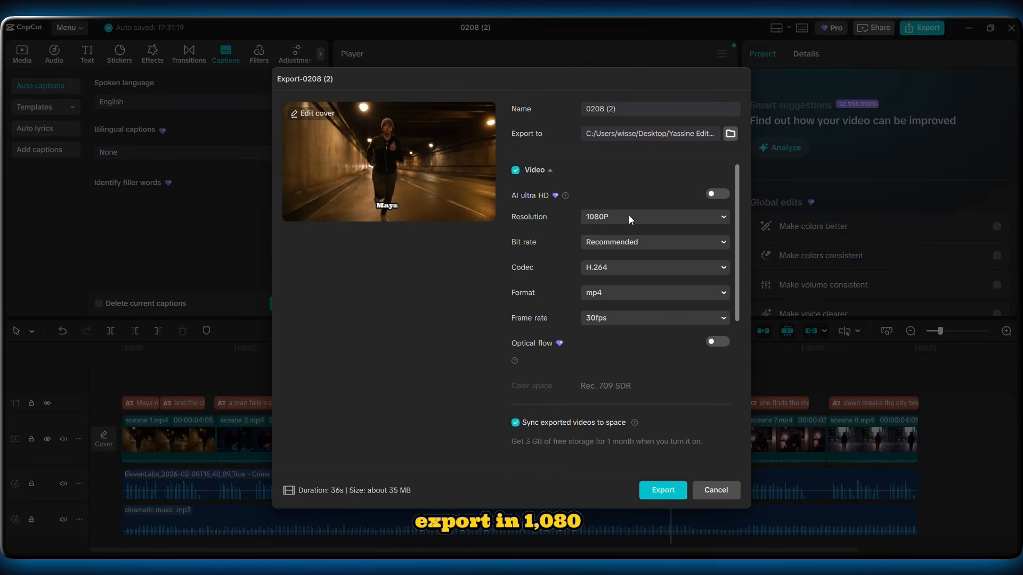
- Set the film's export resolution to 1080P
{"action": "left_click", "coordinate": [628, 217]}
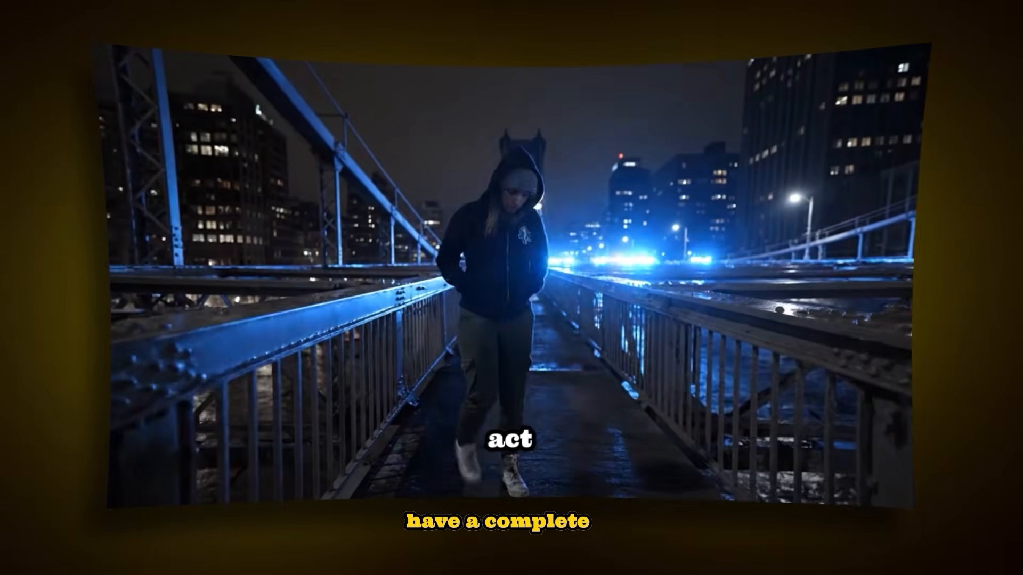